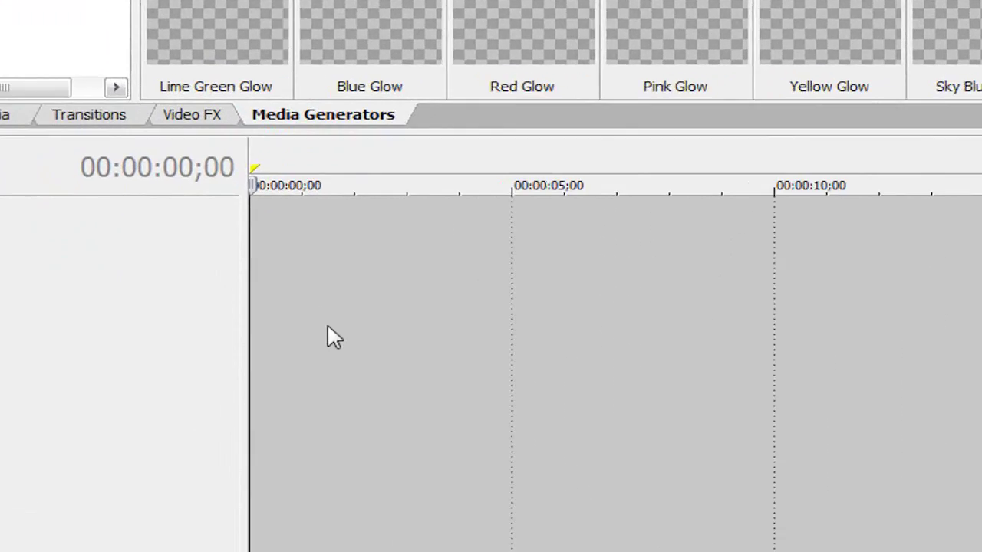
Step: Add two new video tracks to the timeline
right_click(216, 357)
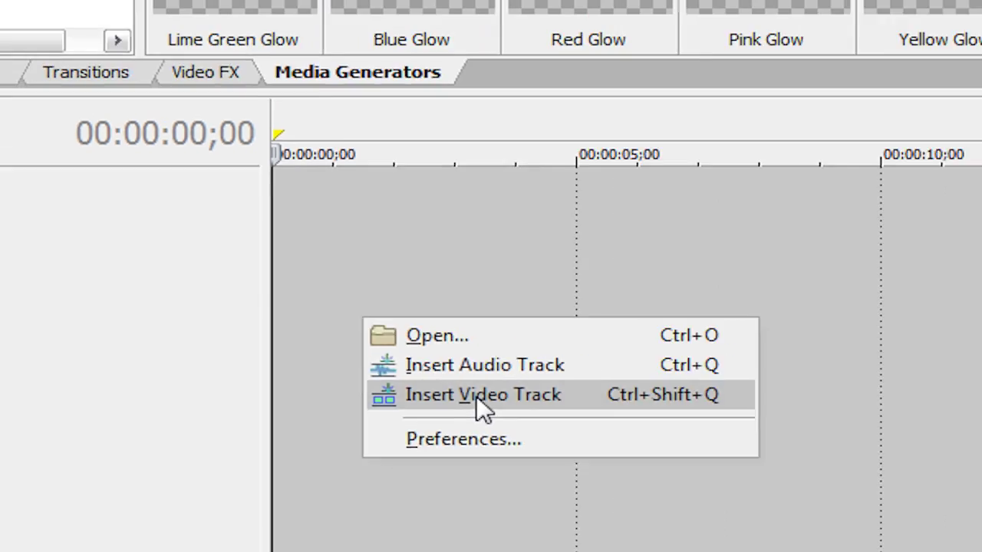
click(587, 401)
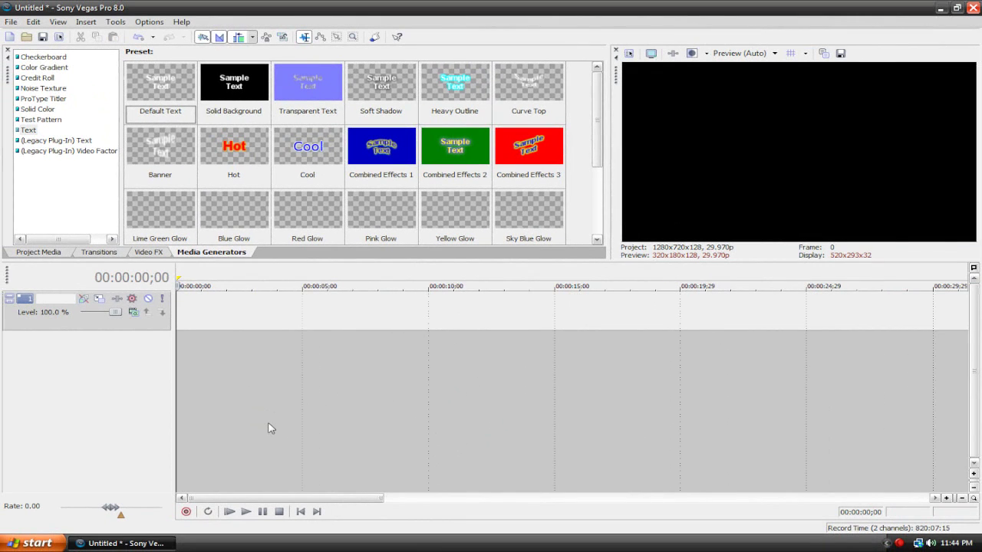
key(ctrl+shift+q)
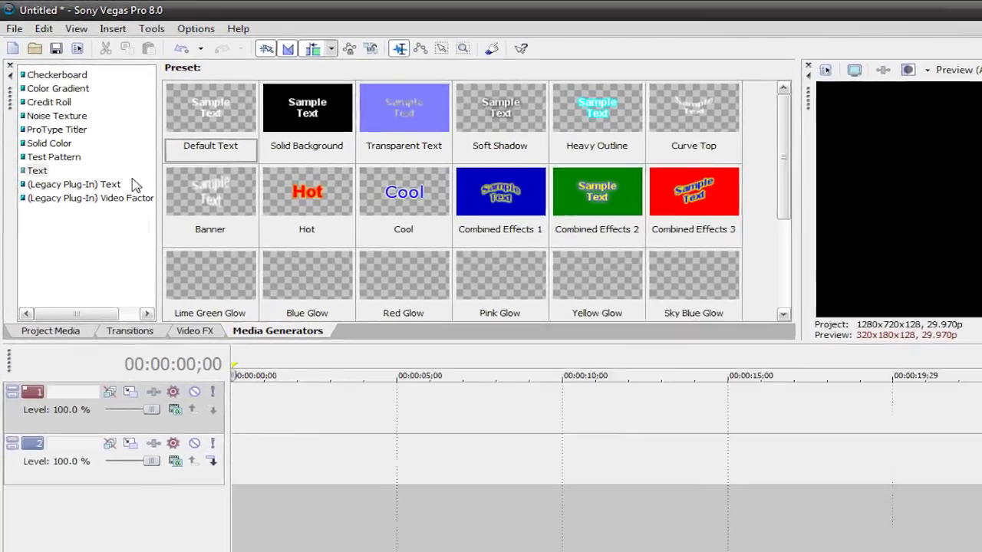
Step: Import Particles.avi into the project media and place it on video track 2
click(14, 29)
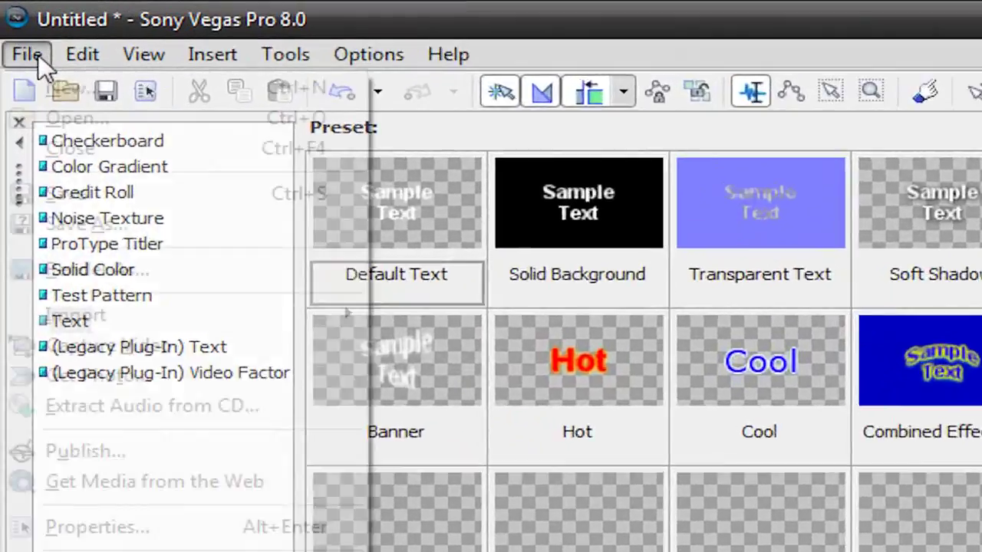
mouse_move(141, 162)
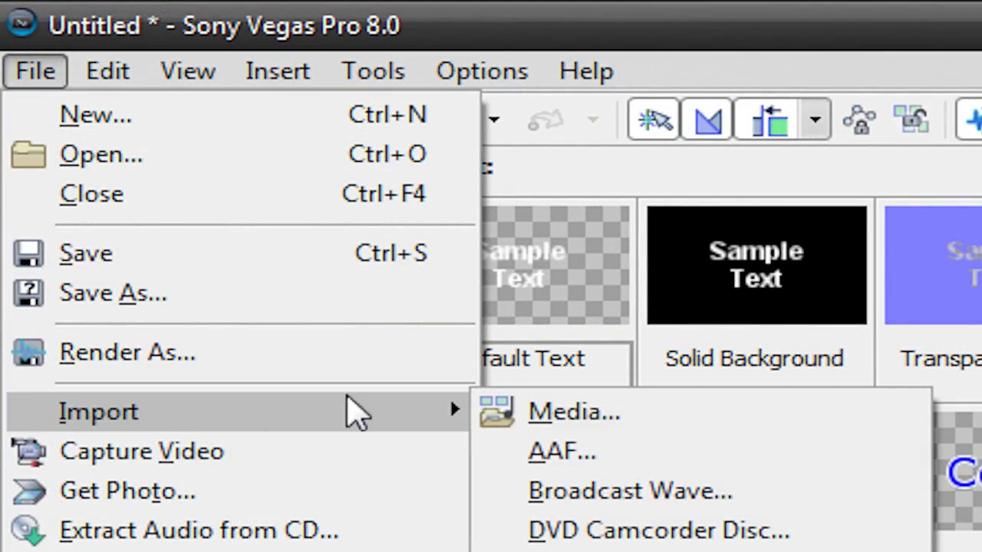
click(497, 412)
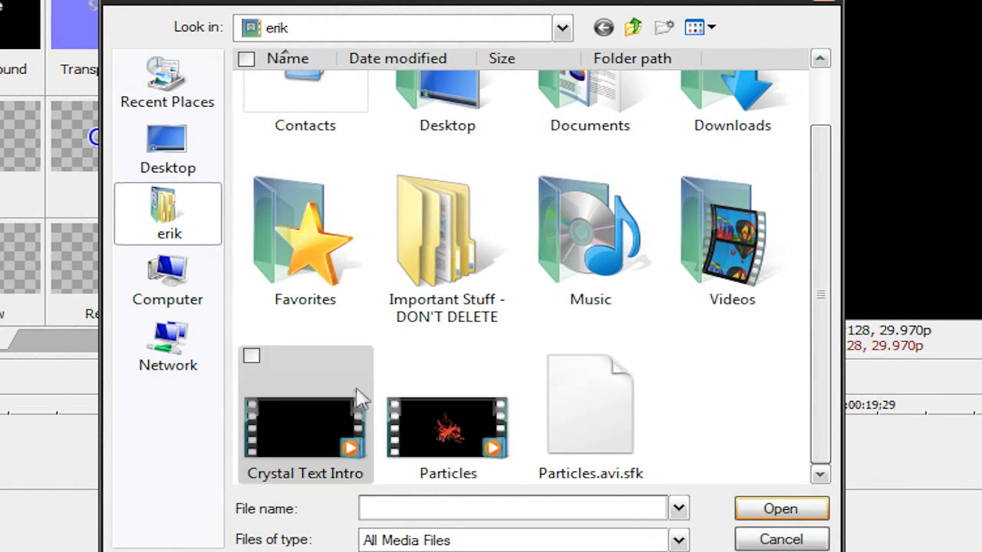
double_click(424, 413)
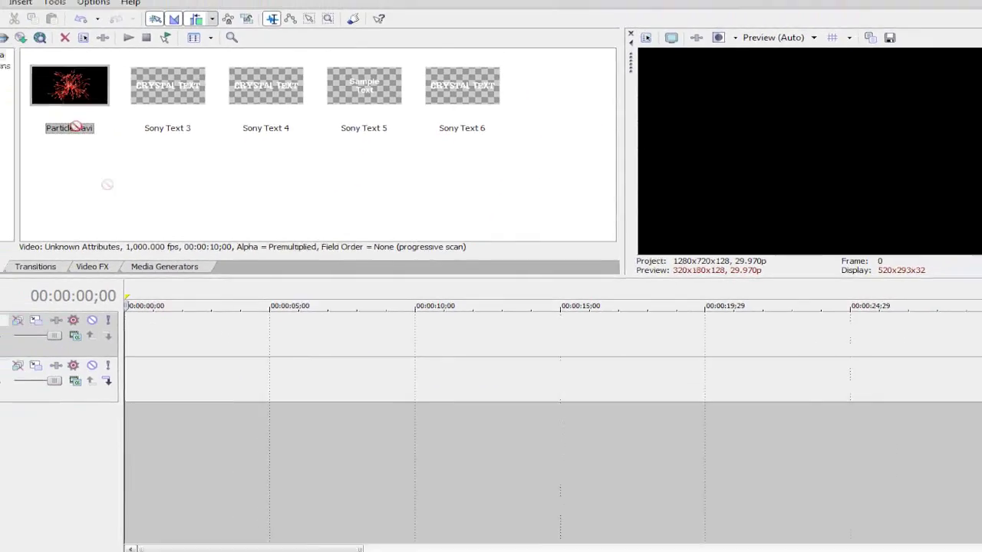
drag(128, 96, 181, 376)
Step: Remove the Particles clip's audio track and delete its short opening piece
click(22, 391)
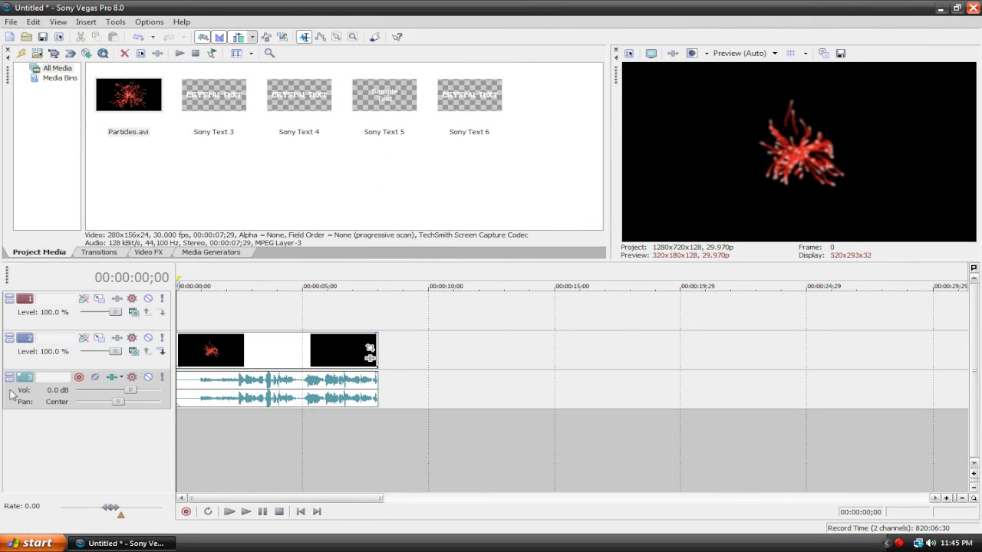
key(Delete)
click(205, 356)
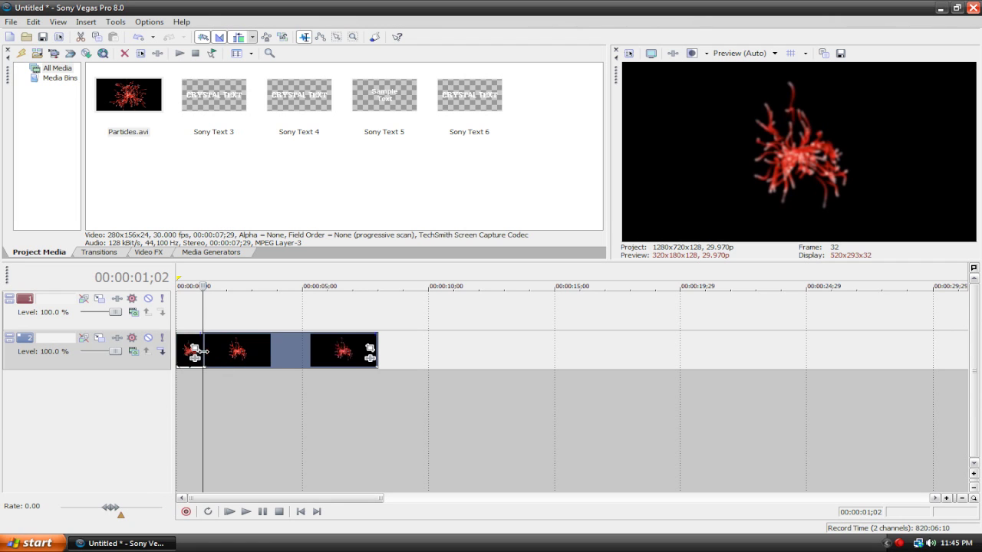
click(189, 353)
key(Delete)
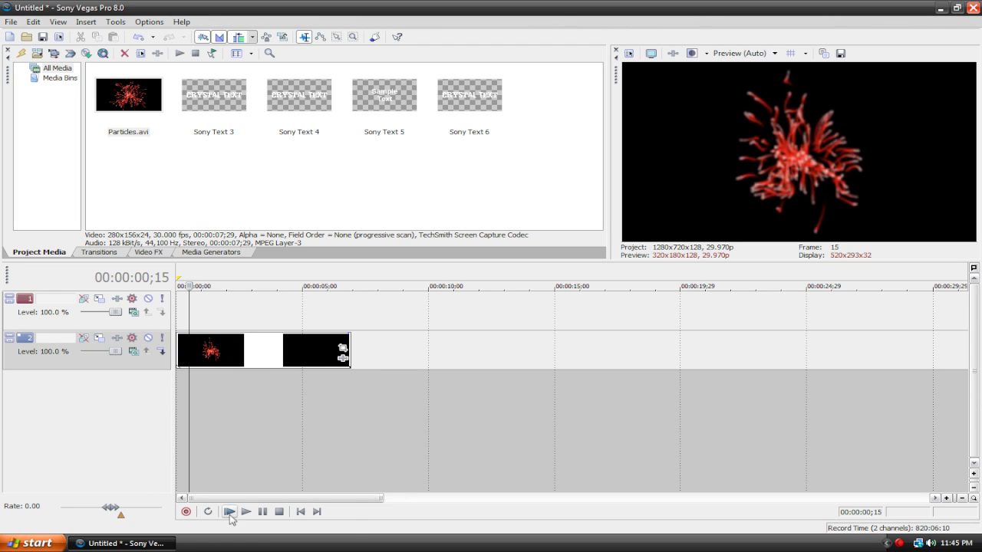
Step: Preview the particle clip from the start and return to the beginning
click(229, 512)
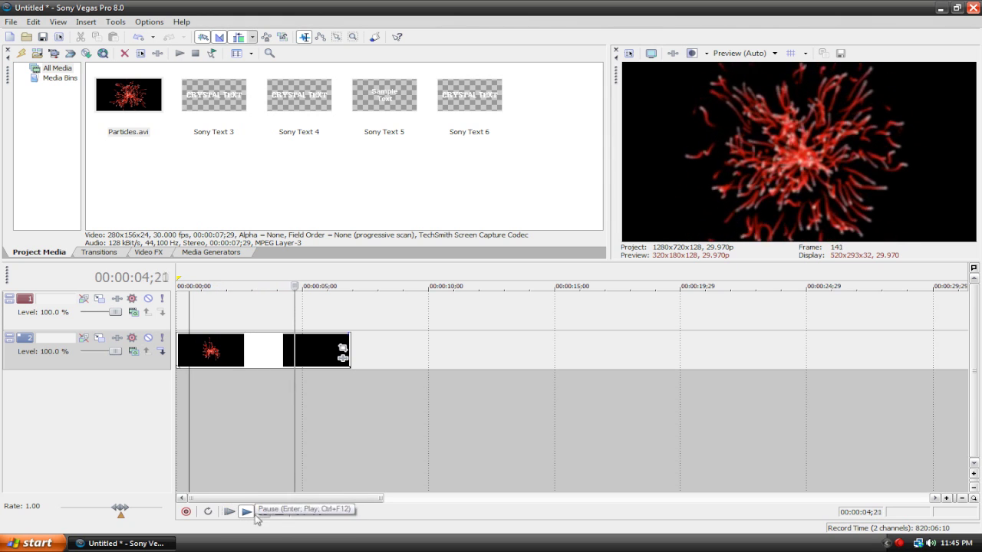
click(279, 512)
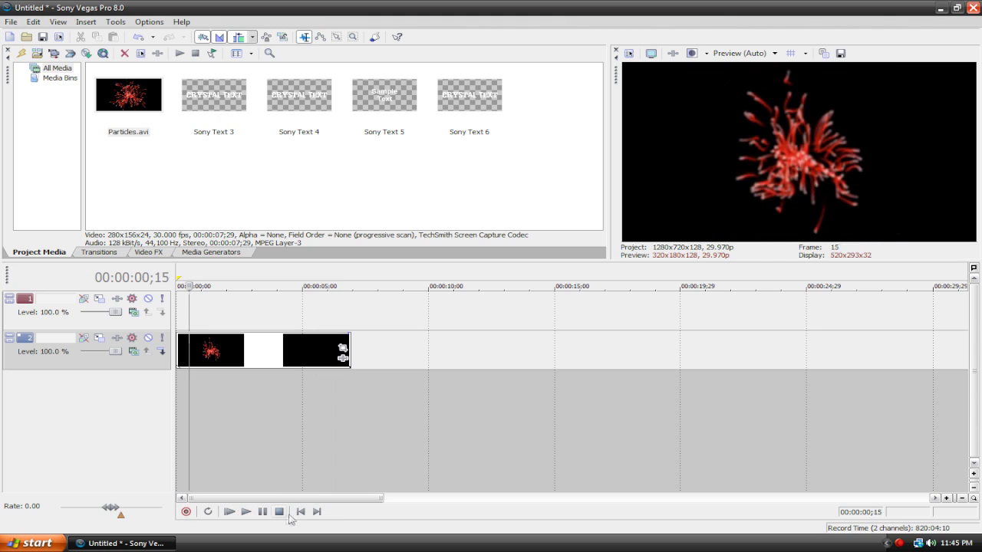
click(299, 515)
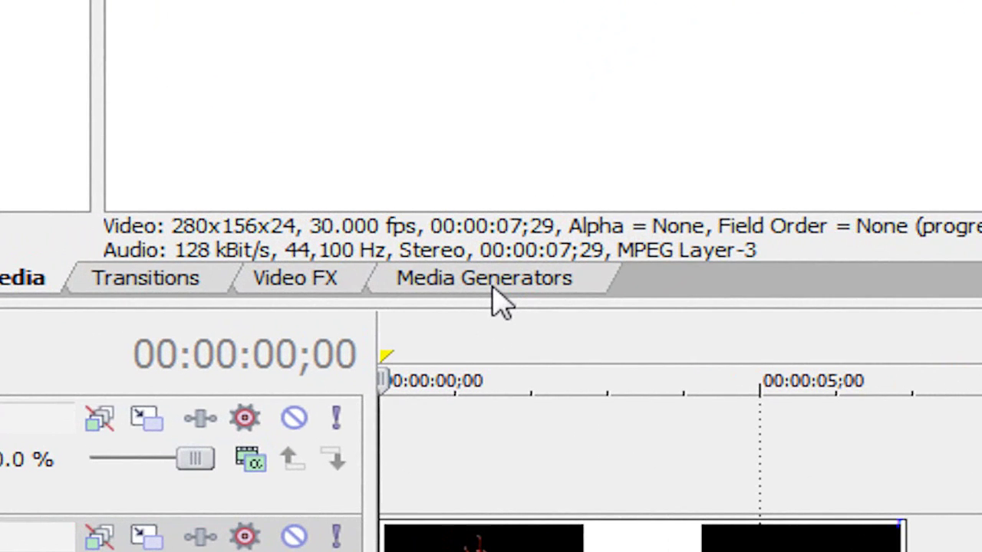
Step: Show the Media Generators presets and place a Default Text event on video track 1
click(235, 258)
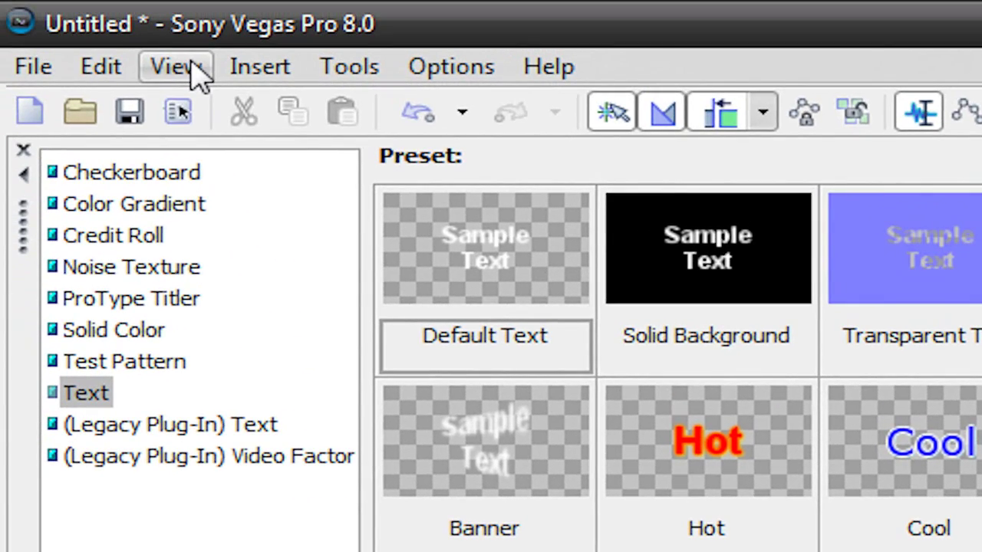
click(197, 75)
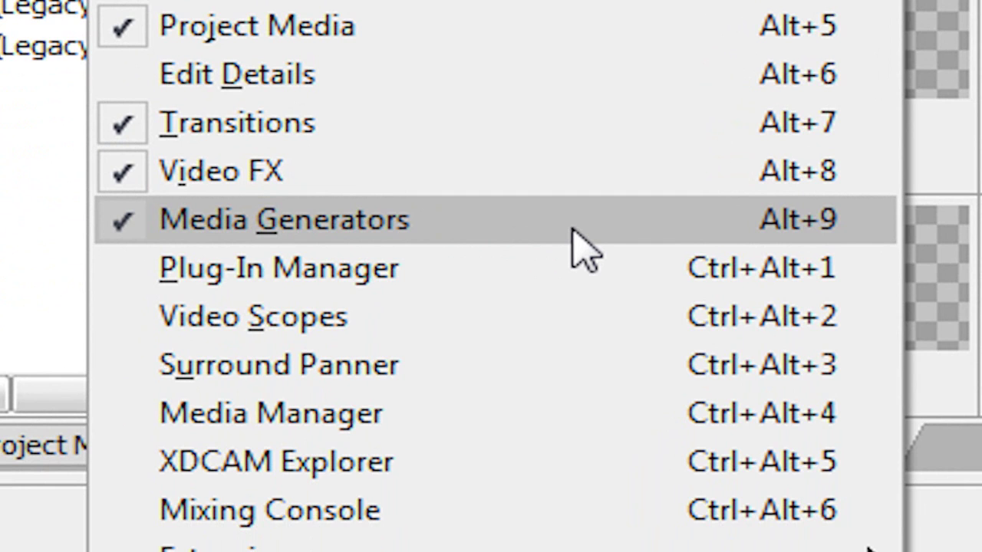
key(Escape)
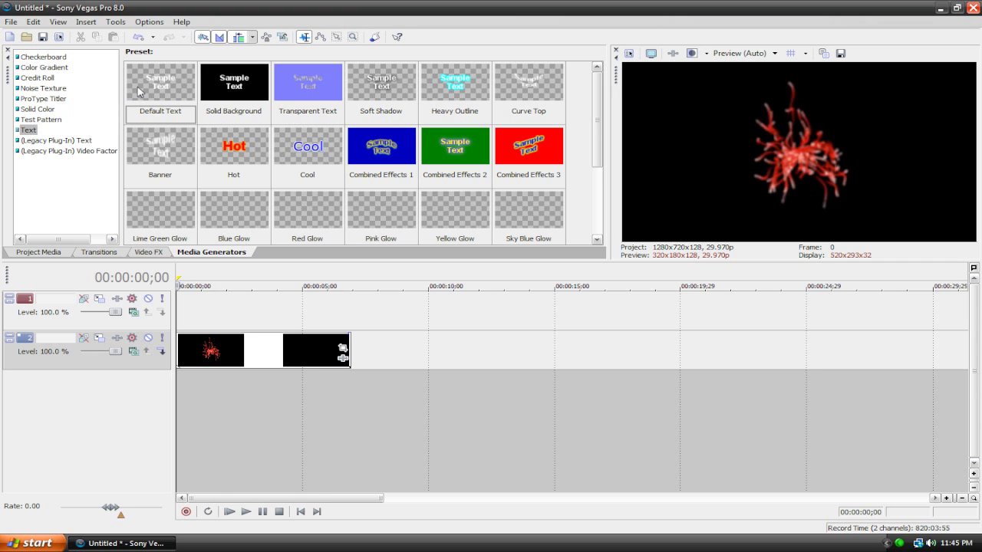
drag(138, 91, 186, 307)
Step: Replace the sample text with 'Crystal Text' in the jailbIrD JenNA font
drag(362, 325, 184, 189)
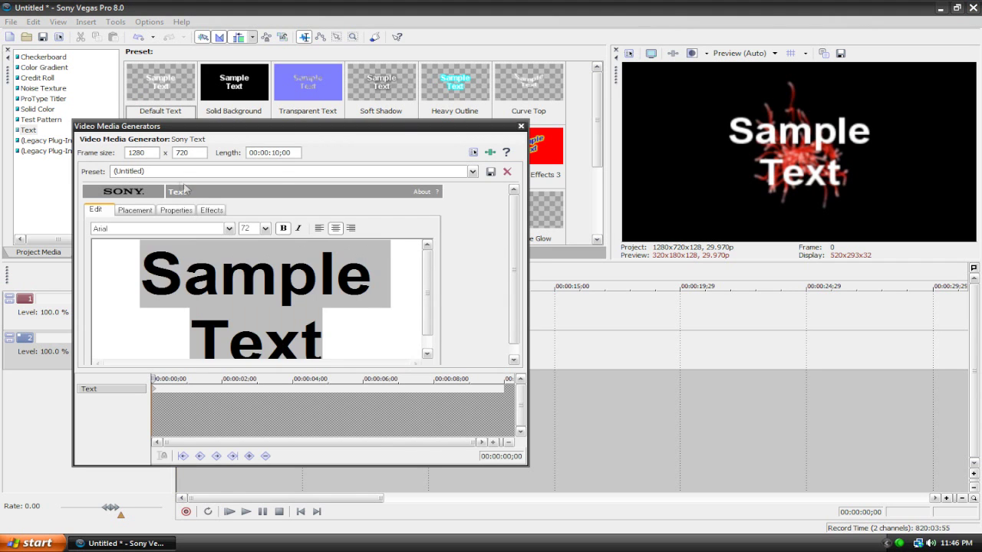
text(Crystal Text)
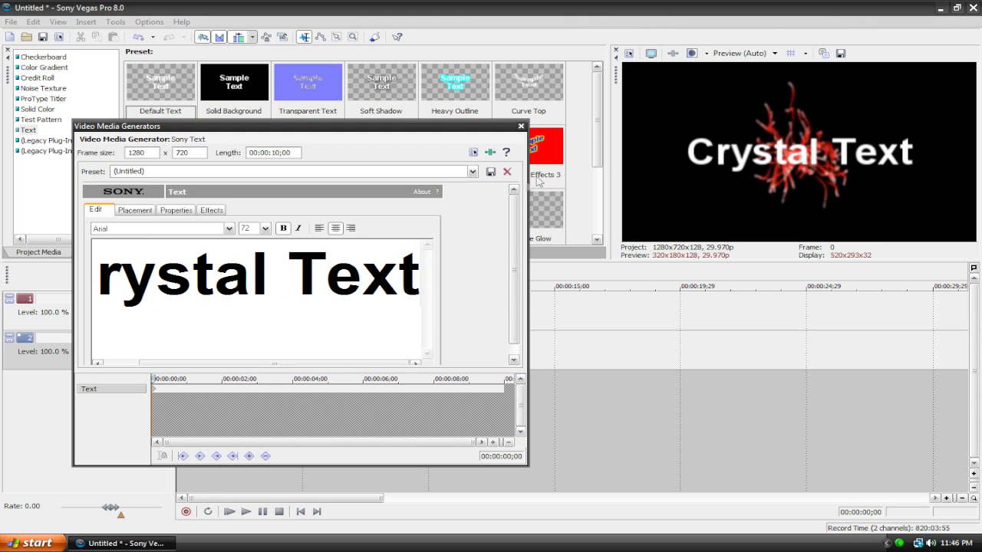
click(224, 232)
scroll(194, 315, down, 20)
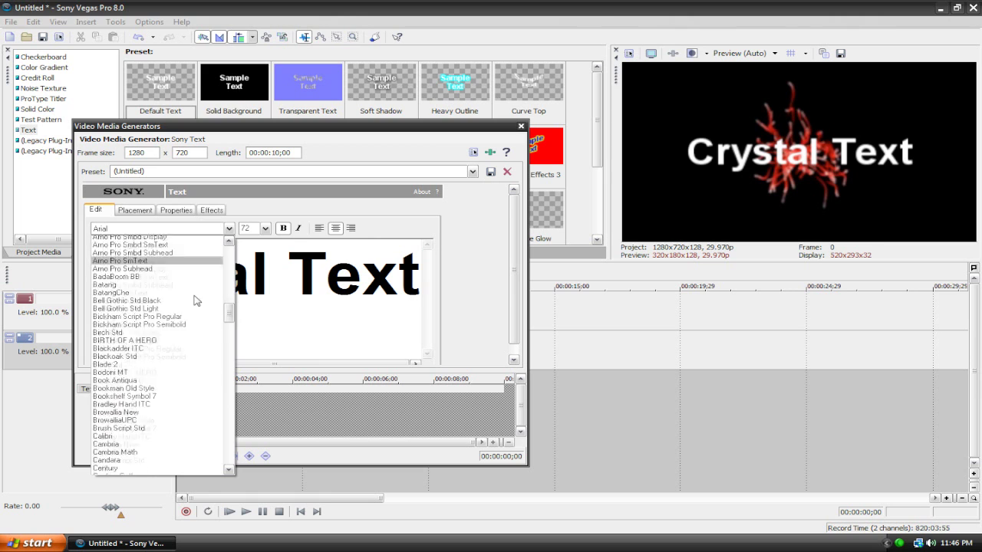
scroll(191, 316, down, 20)
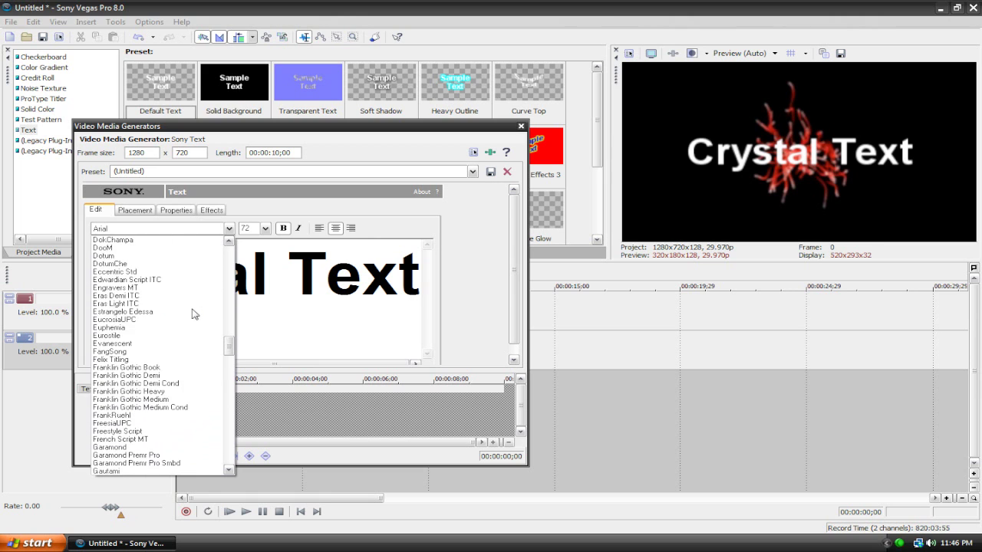
scroll(186, 319, down, 4)
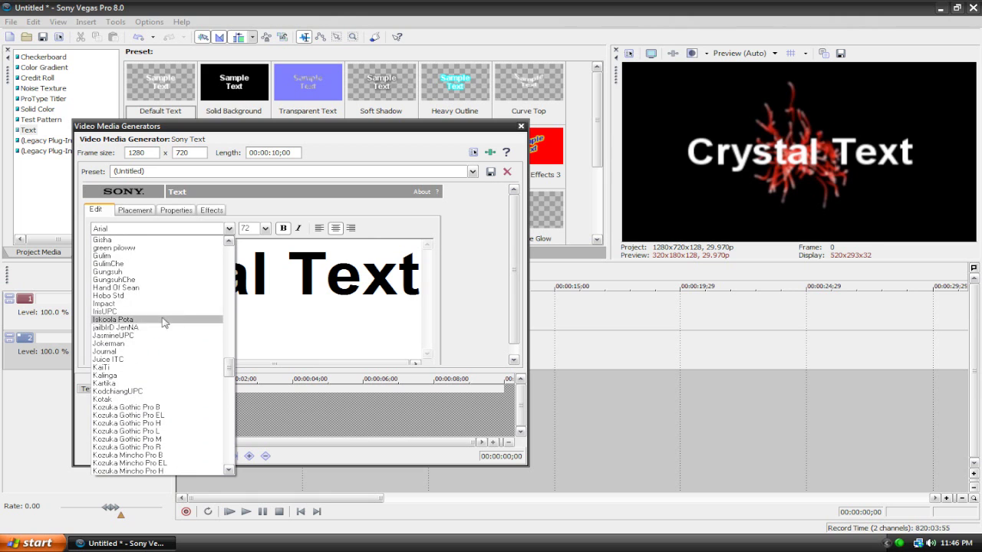
click(140, 330)
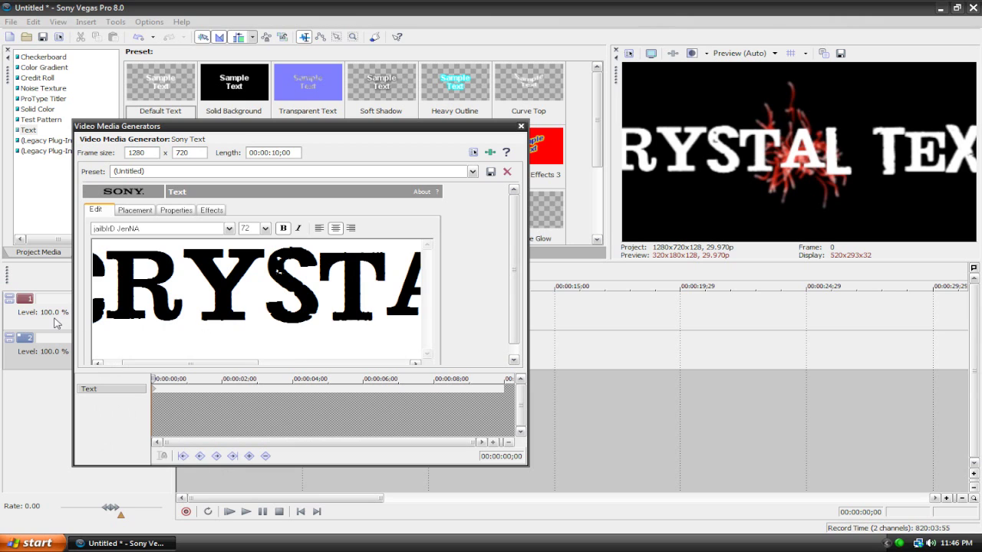
Step: Set the selected title text to size 48 and close the text generator
drag(117, 322, 562, 311)
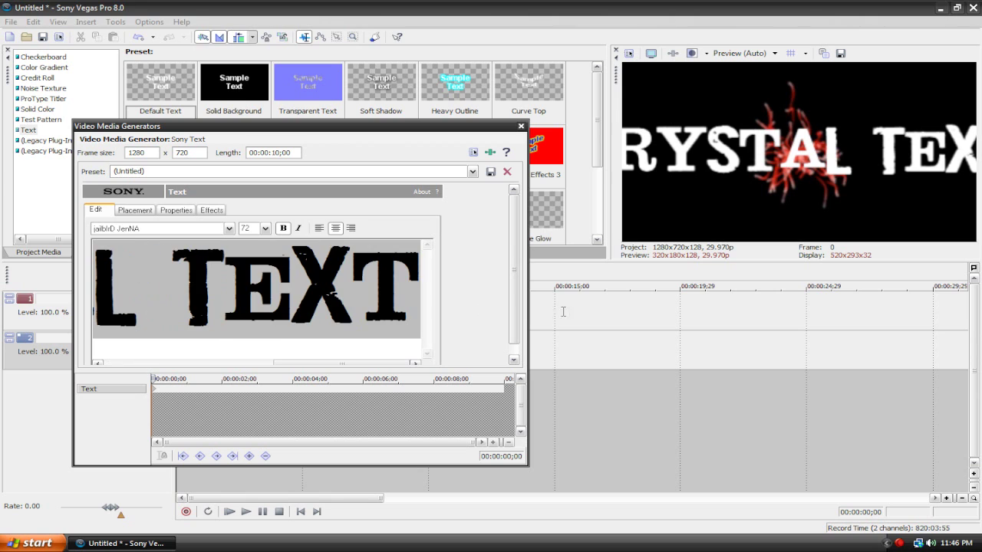
click(265, 228)
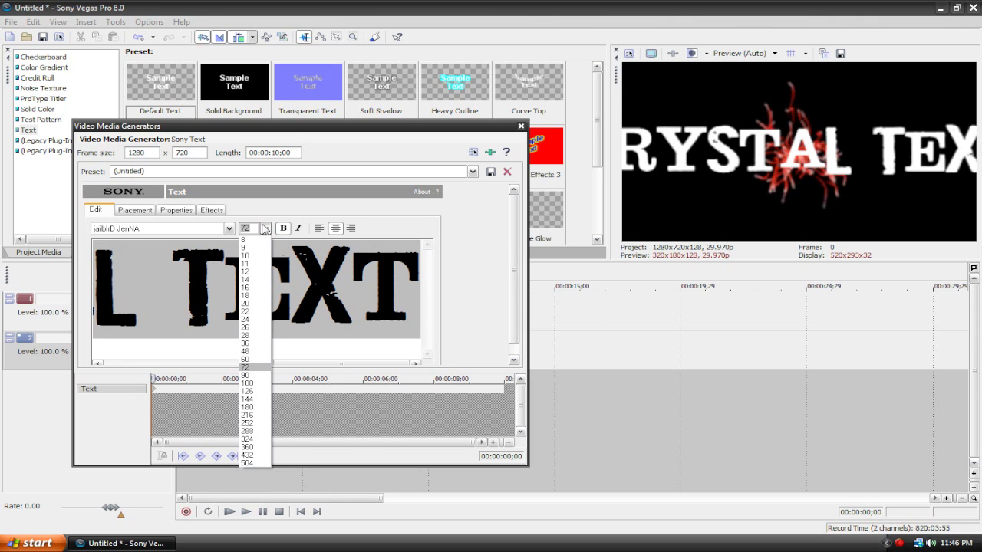
click(245, 352)
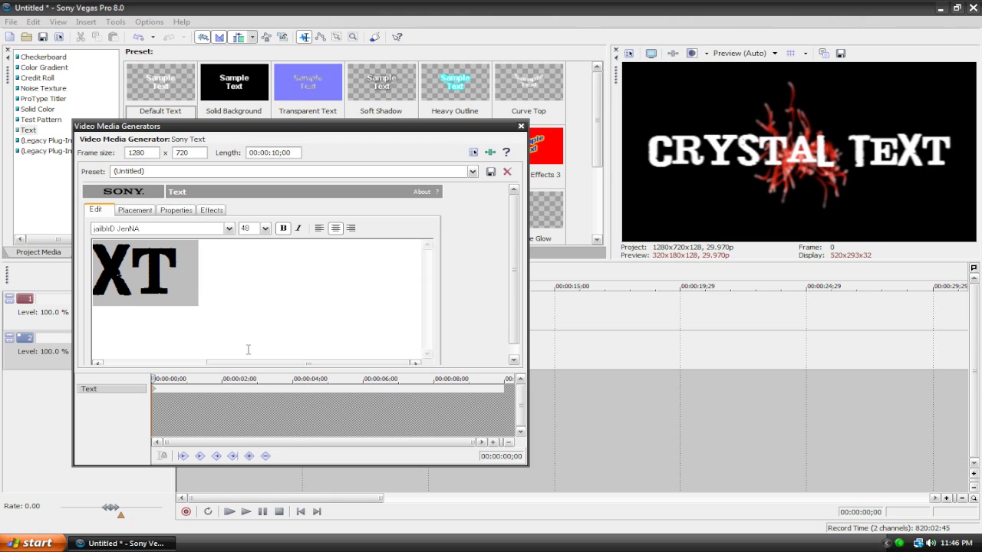
click(521, 127)
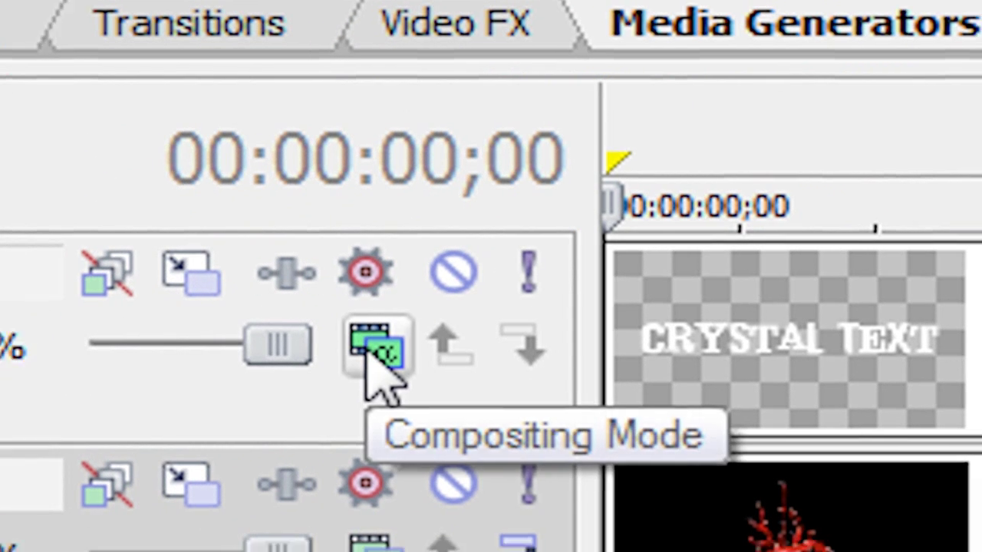
Step: Set the text track's compositing mode to the custom Sony Height Map plug-in
click(380, 362)
click(316, 354)
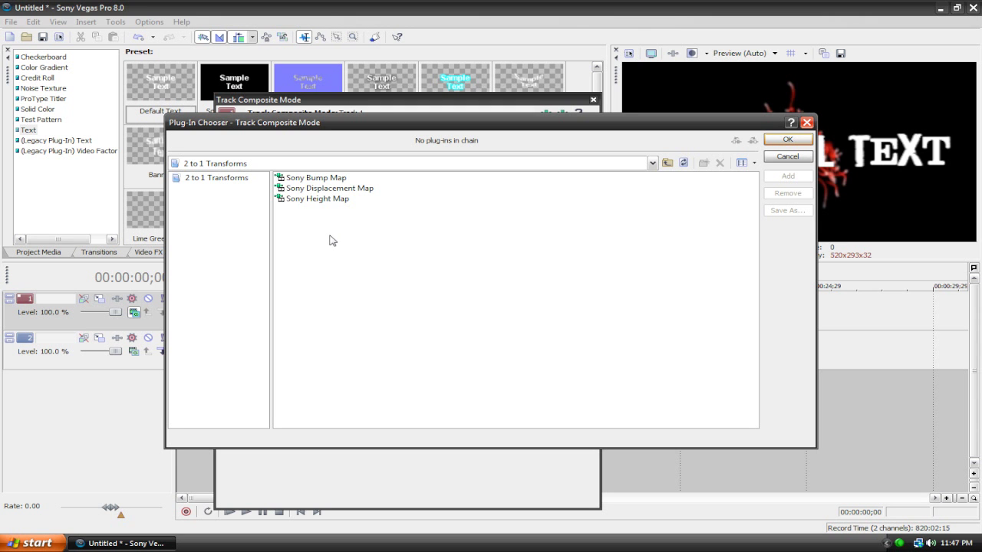
double_click(318, 199)
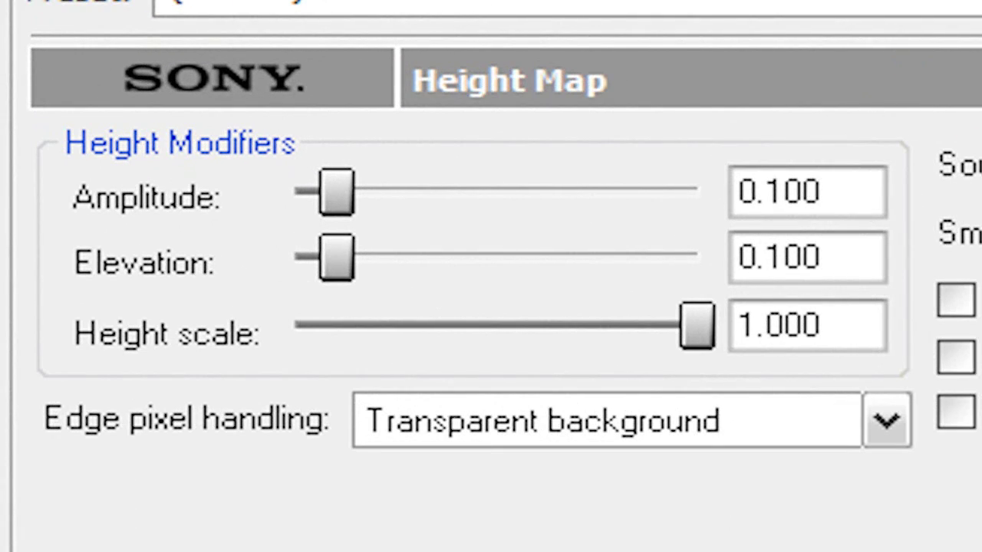
Step: Set Height Map Amplitude to 0.040, enter 08 for Elevation, and lower Smoothness from 14 to 9
click(842, 174)
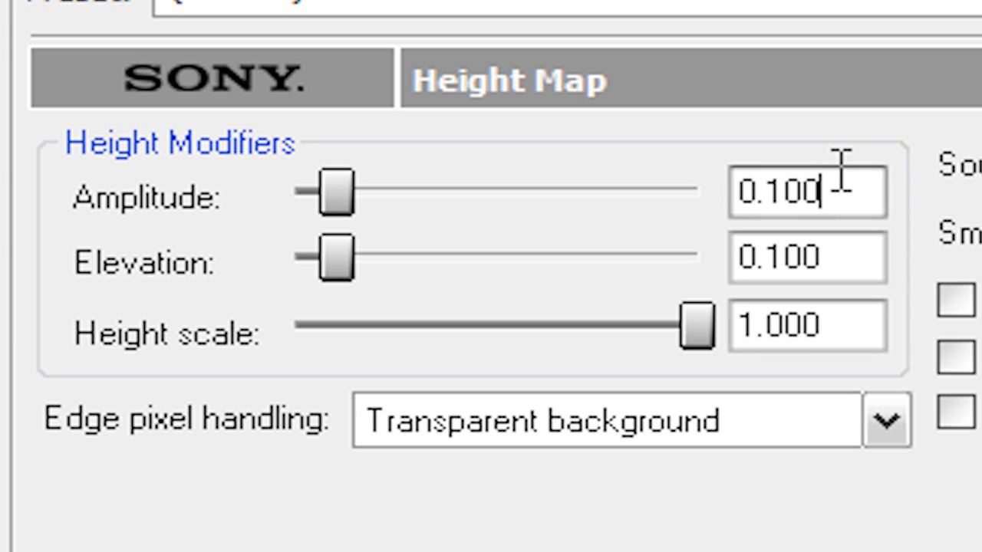
key(BackSpace)
key(BackSpace)
key(BackSpace)
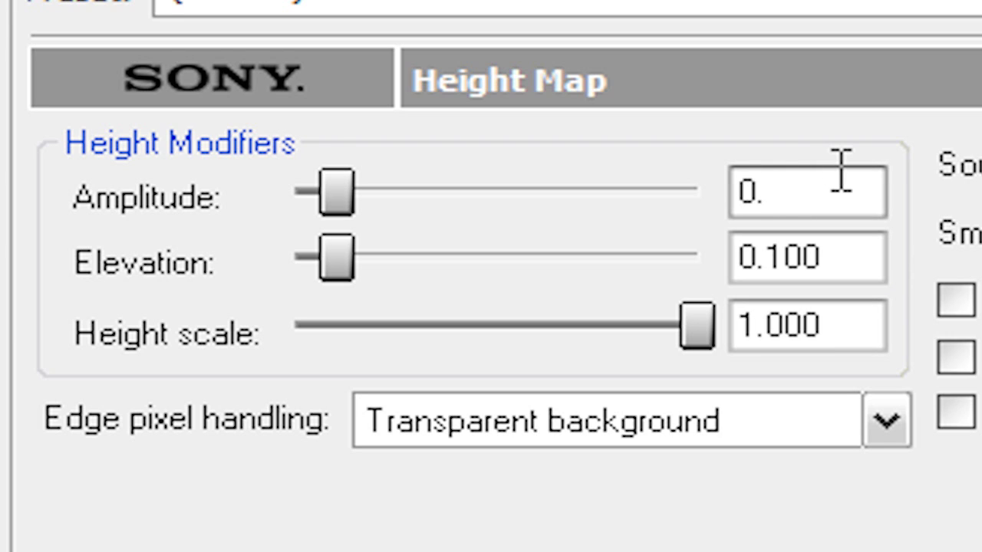
text(04)
click(835, 257)
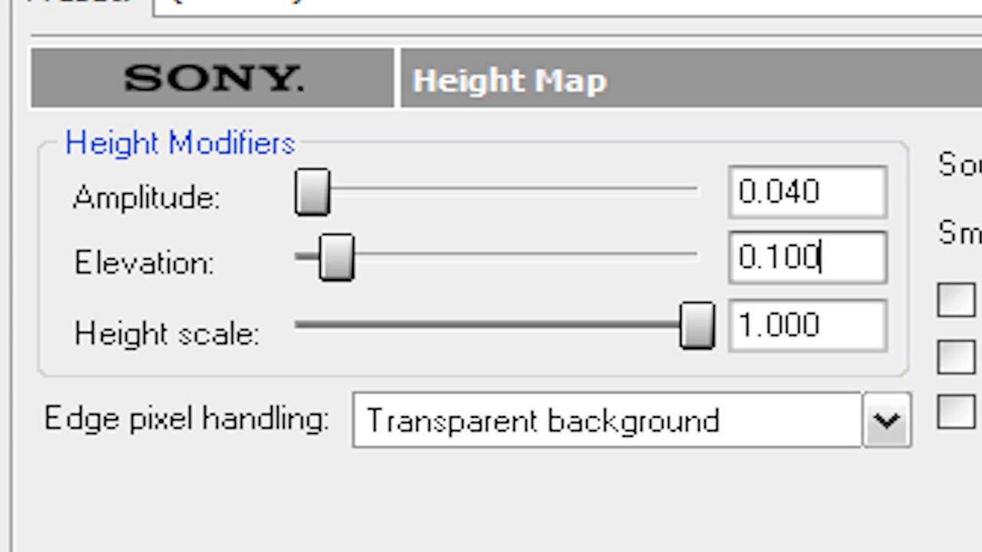
key(BackSpace)
key(BackSpace)
key(BackSpace)
text(0)
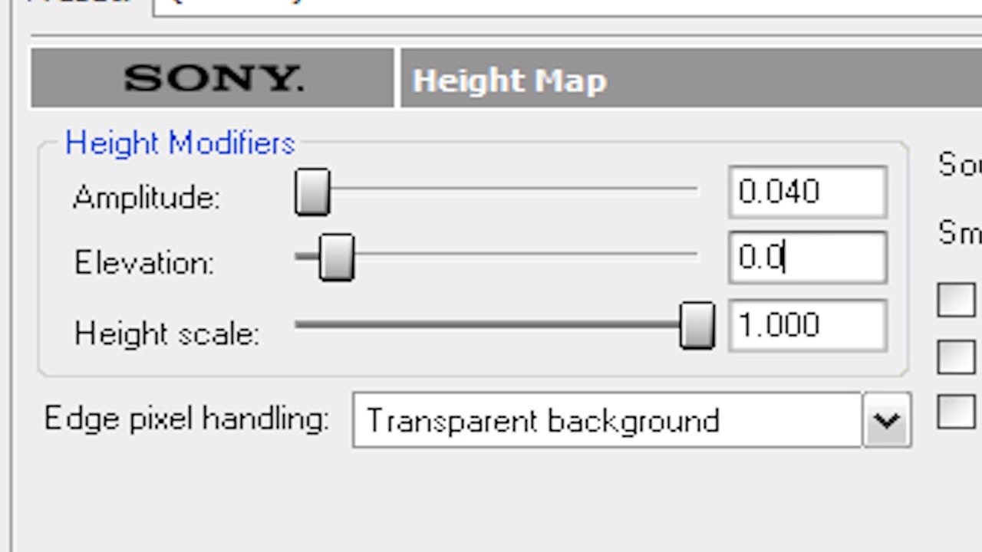
text(8)
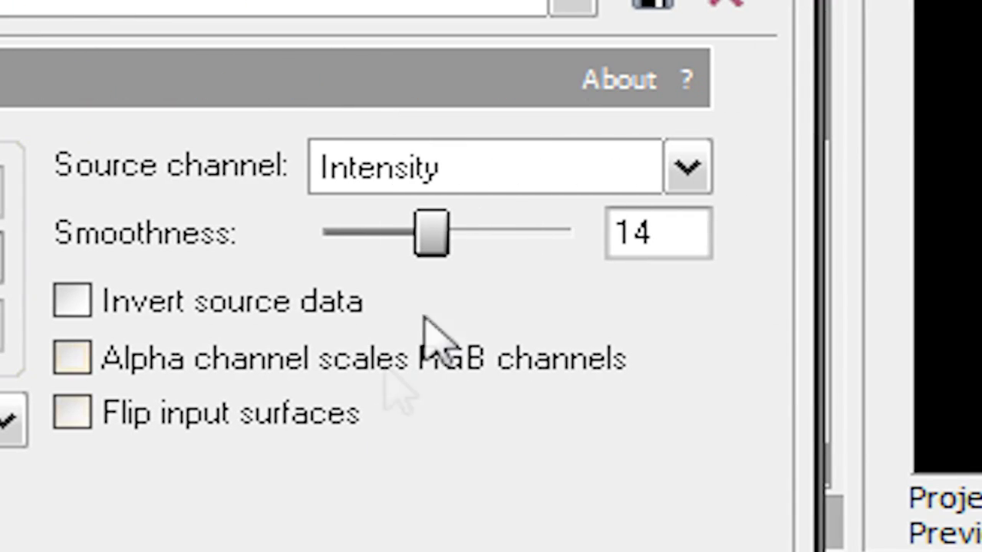
drag(436, 244, 396, 242)
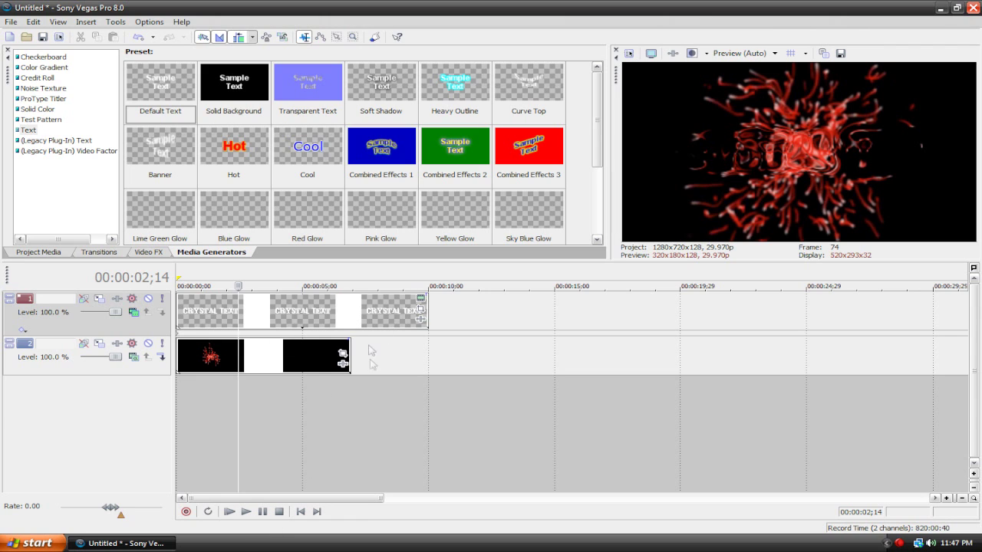
Step: Trim the CRYSTAL TEXT event's right edge to line up with the Particles clip's end
drag(427, 307, 351, 306)
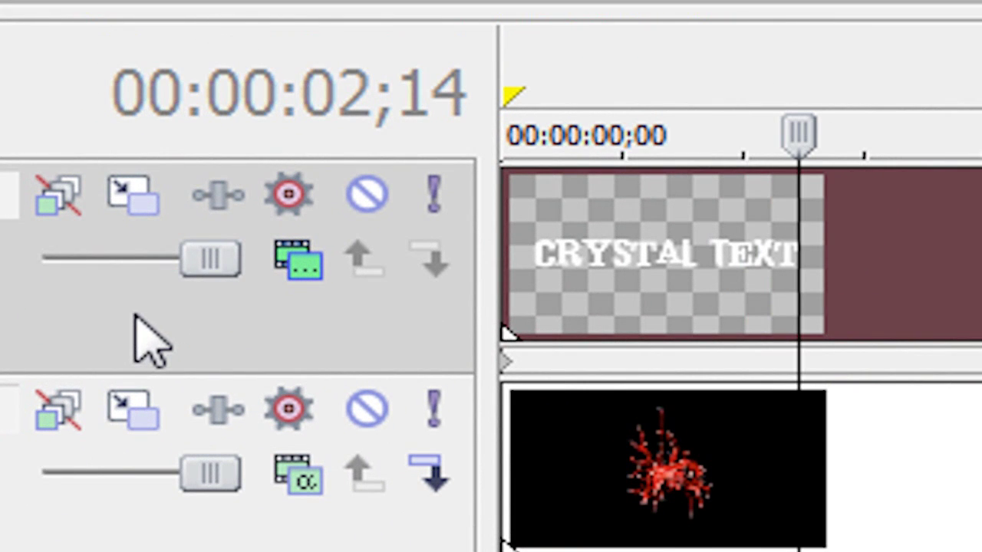
Step: Duplicate the text track, set the top copy to Multiply (Mask), and preview playback
right_click(113, 330)
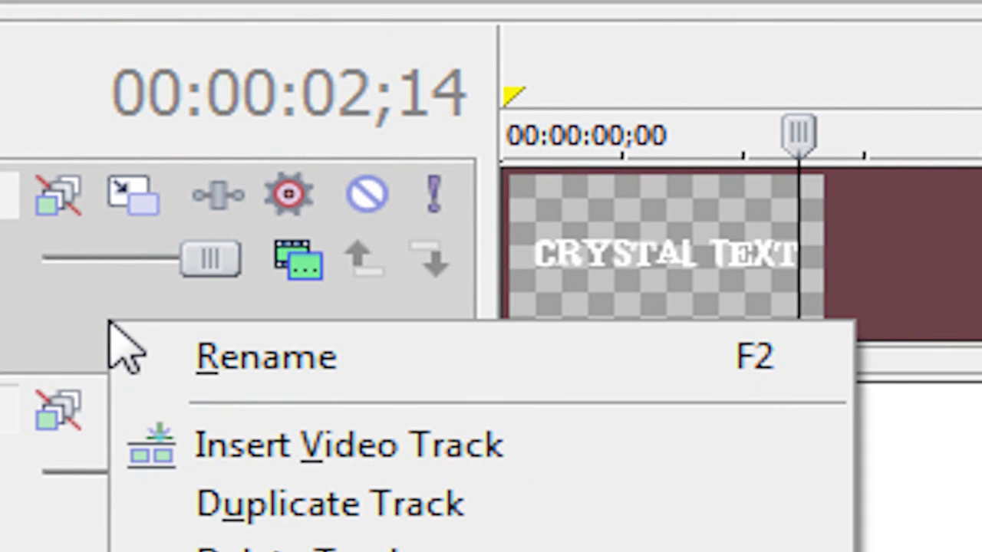
click(336, 514)
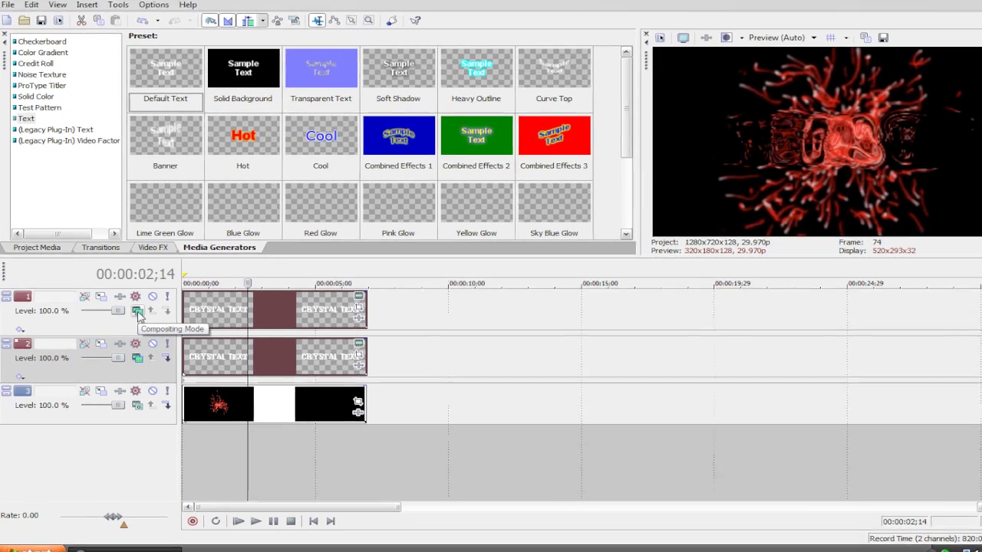
click(133, 313)
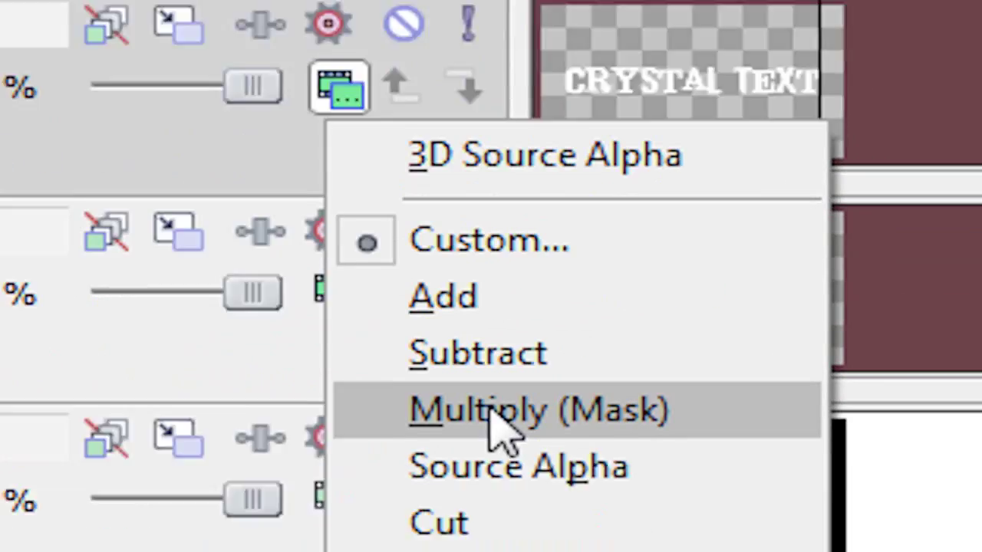
click(500, 426)
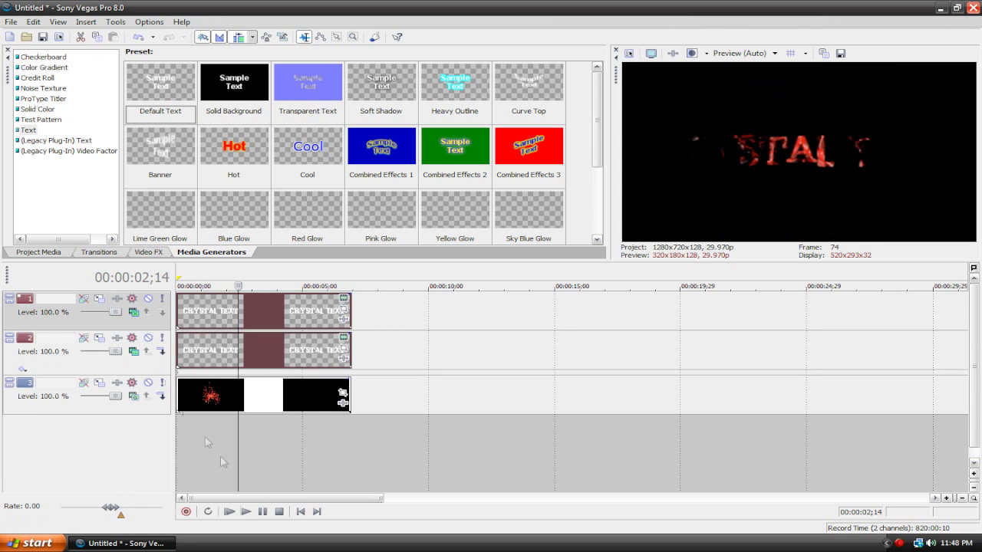
click(229, 512)
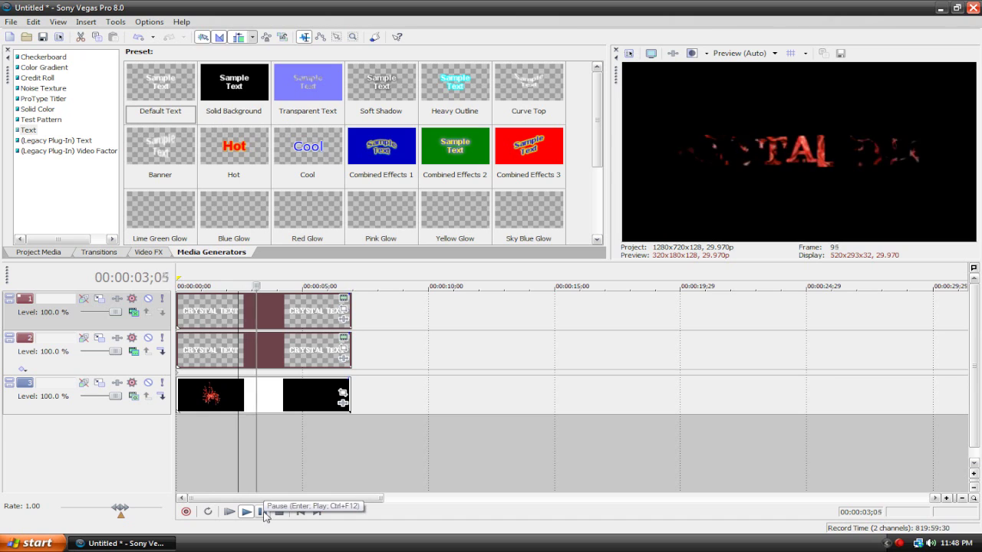
click(263, 513)
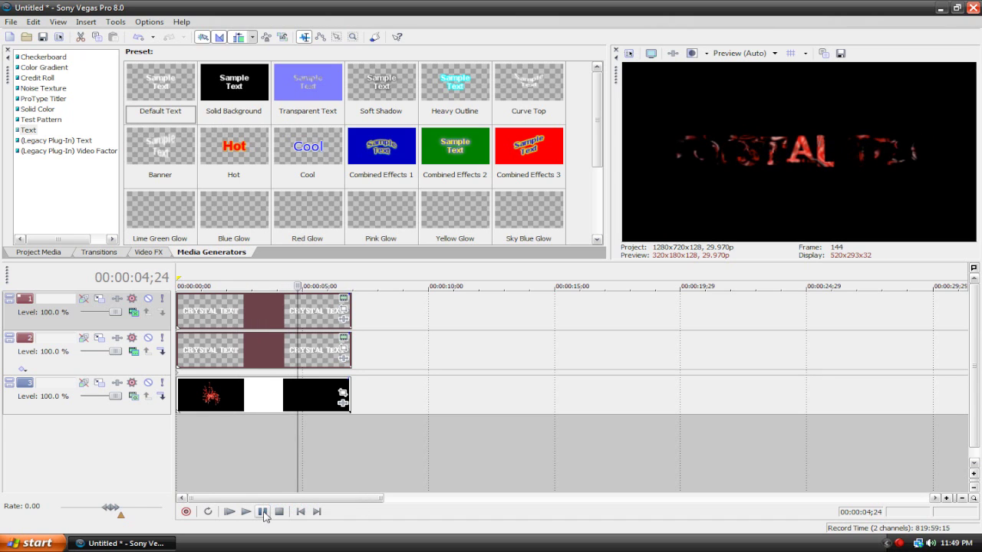